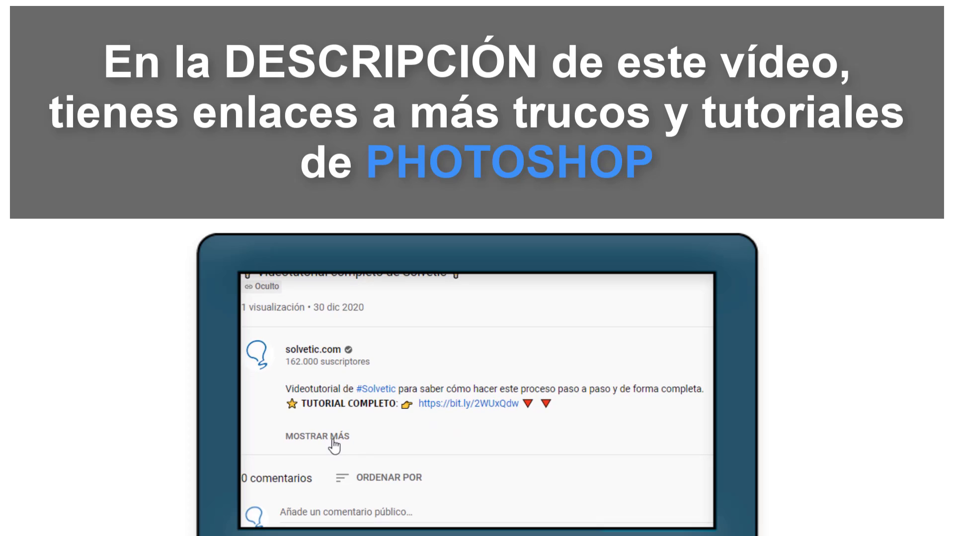
{"action": "left_click", "coordinate": [330, 438]}
{"action": "scroll", "coordinate": [335, 437], "scroll_direction": "down", "scroll_amount": 2}
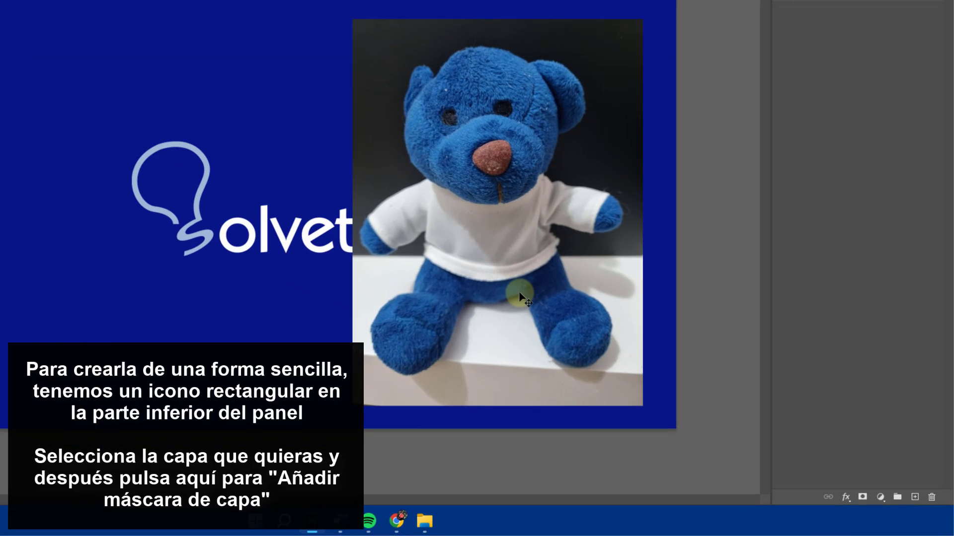
Add a layer mask to the teddy bear photo layer
{"action": "left_click", "coordinate": [617, 348]}
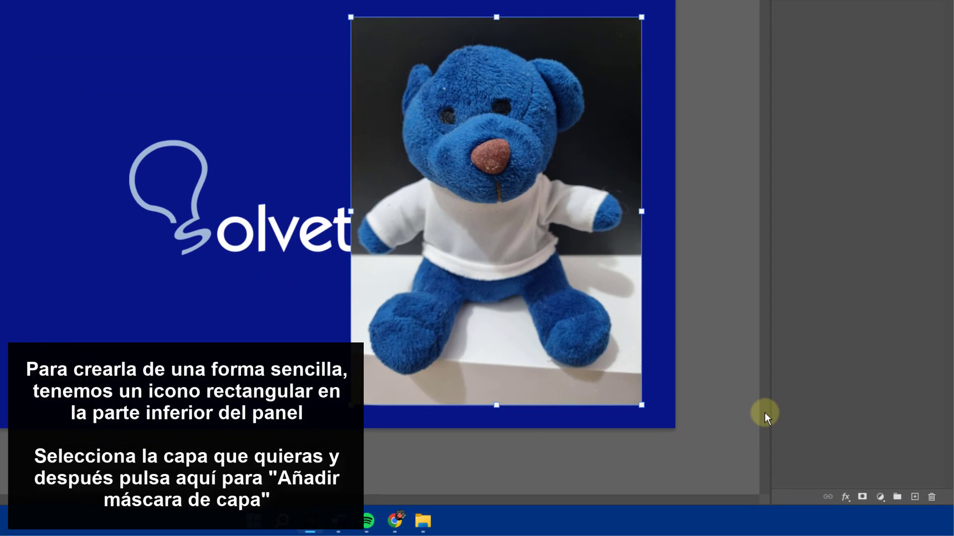
{"action": "left_click", "coordinate": [862, 497]}
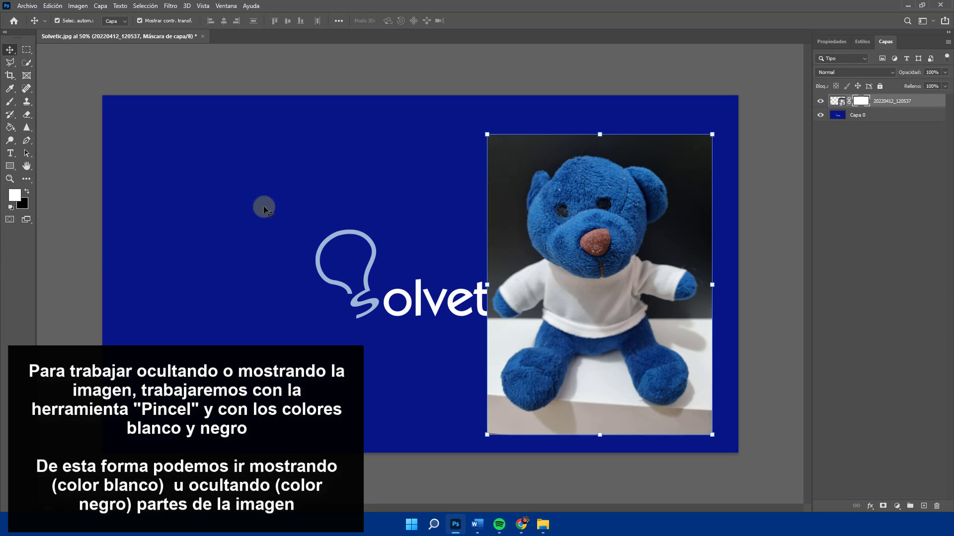
Paint black on the mask with the Brush, enlarged to 96, hiding the photo's upper-left corner and part of the bear's head
{"action": "left_click", "coordinate": [9, 103]}
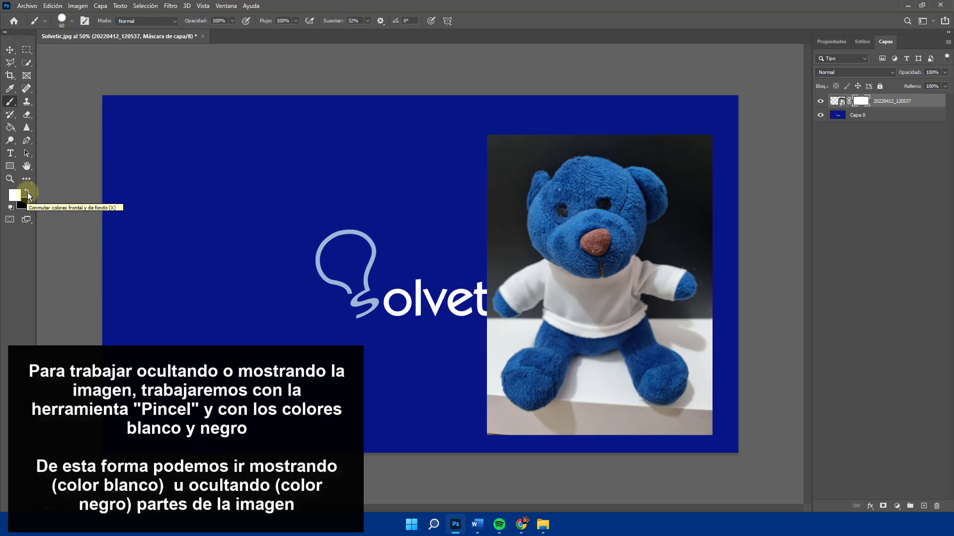
{"action": "left_click", "coordinate": [28, 192]}
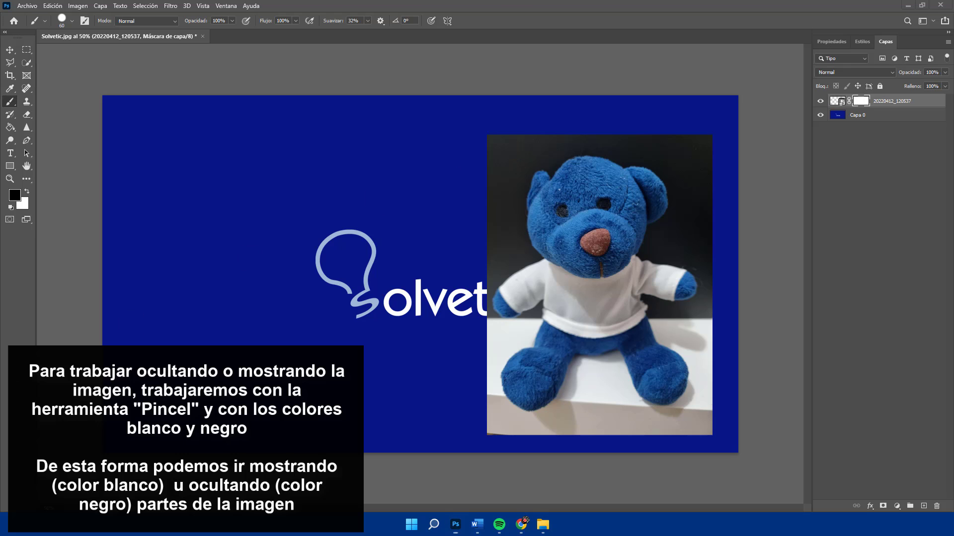
{"action": "mouse_move", "coordinate": [472, 181]}
{"action": "left_mouse_down"}
{"action": "mouse_move", "coordinate": [486, 134]}
{"action": "mouse_move", "coordinate": [521, 134]}
{"action": "mouse_move", "coordinate": [485, 187]}
{"action": "left_mouse_up"}
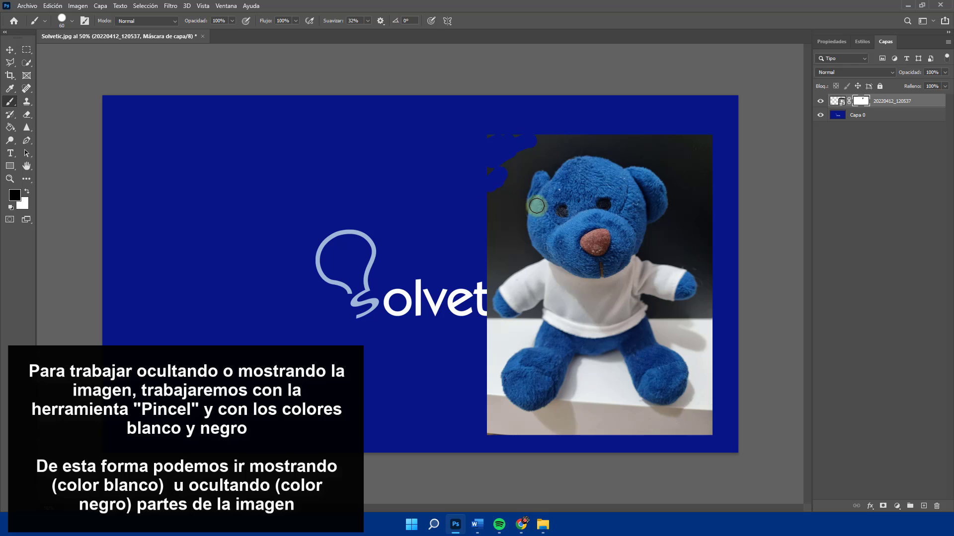
{"action": "scroll", "coordinate": [516, 198], "scroll_direction": "up", "scroll_amount": 2}
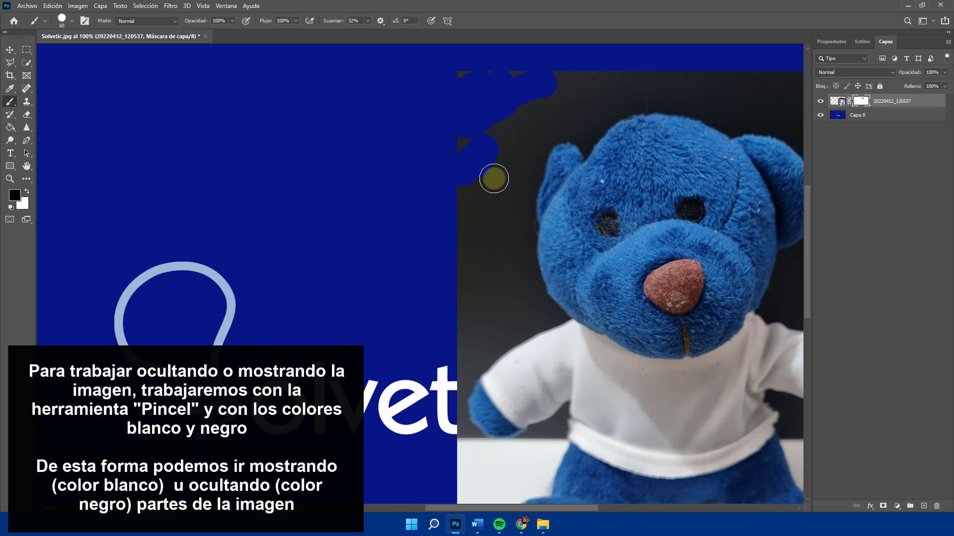
{"action": "right_click", "coordinate": [465, 160]}
{"action": "mouse_move", "coordinate": [483, 88]}
{"action": "left_mouse_down"}
{"action": "mouse_move", "coordinate": [581, 76]}
{"action": "mouse_move", "coordinate": [539, 67]}
{"action": "left_mouse_up"}
{"action": "mouse_move", "coordinate": [470, 265]}
{"action": "left_mouse_down"}
{"action": "mouse_move", "coordinate": [488, 197]}
{"action": "mouse_move", "coordinate": [514, 258]}
{"action": "mouse_move", "coordinate": [554, 169]}
{"action": "mouse_move", "coordinate": [665, 236]}
{"action": "left_mouse_up"}
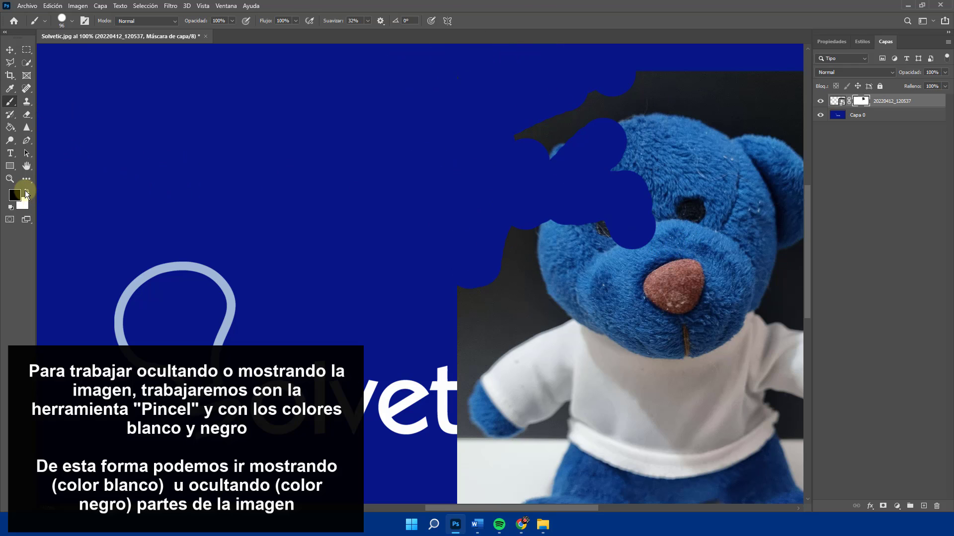
Paint white on the mask to restore the bear's head and most of the dark background beside it
{"action": "mouse_move", "coordinate": [717, 187]}
{"action": "left_mouse_down"}
{"action": "mouse_move", "coordinate": [590, 267]}
{"action": "mouse_move", "coordinate": [579, 287]}
{"action": "mouse_move", "coordinate": [524, 262]}
{"action": "mouse_move", "coordinate": [525, 238]}
{"action": "mouse_move", "coordinate": [622, 112]}
{"action": "mouse_move", "coordinate": [545, 216]}
{"action": "mouse_move", "coordinate": [615, 194]}
{"action": "mouse_move", "coordinate": [665, 220]}
{"action": "mouse_move", "coordinate": [628, 131]}
{"action": "mouse_move", "coordinate": [514, 246]}
{"action": "mouse_move", "coordinate": [598, 102]}
{"action": "mouse_move", "coordinate": [457, 322]}
{"action": "mouse_move", "coordinate": [563, 186]}
{"action": "mouse_move", "coordinate": [522, 136]}
{"action": "mouse_move", "coordinate": [617, 51]}
{"action": "mouse_move", "coordinate": [425, 247]}
{"action": "mouse_move", "coordinate": [694, 82]}
{"action": "mouse_move", "coordinate": [475, 75]}
{"action": "mouse_move", "coordinate": [449, 274]}
{"action": "mouse_move", "coordinate": [454, 236]}
{"action": "mouse_move", "coordinate": [477, 331]}
{"action": "left_mouse_up"}
{"action": "left_click", "coordinate": [640, 242], "text": "alt"}
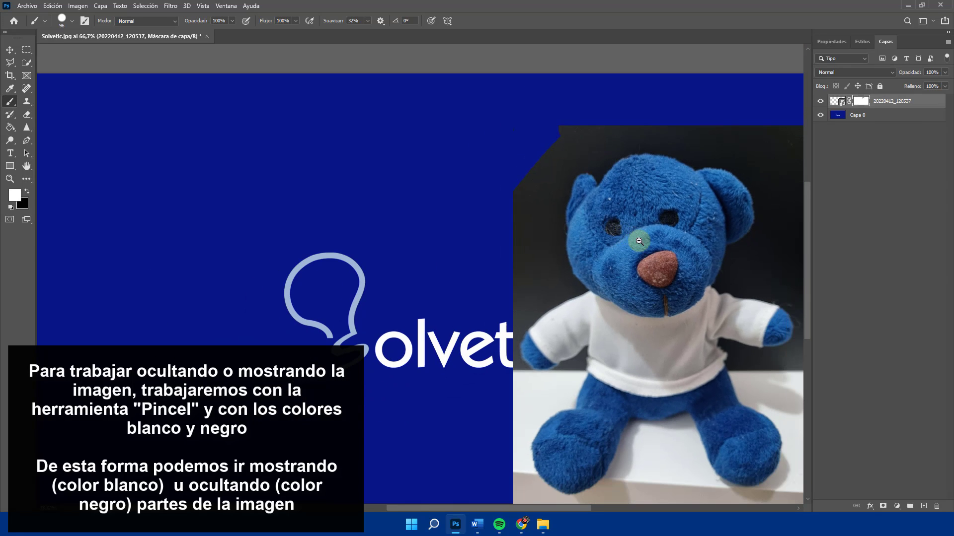
{"action": "left_click", "coordinate": [643, 240], "text": "alt"}
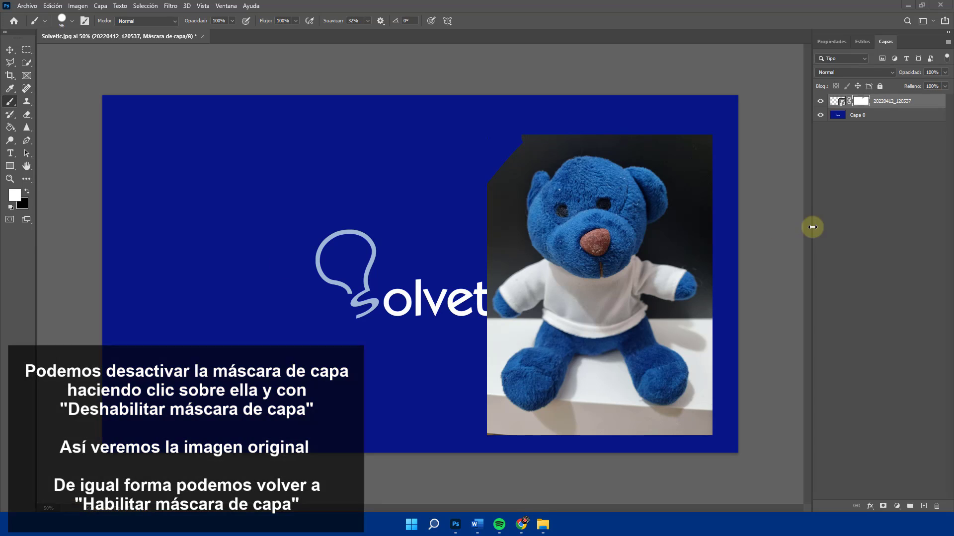
Disable the bear layer's mask to show the original photo, and enable the mask again
{"action": "right_click", "coordinate": [864, 103]}
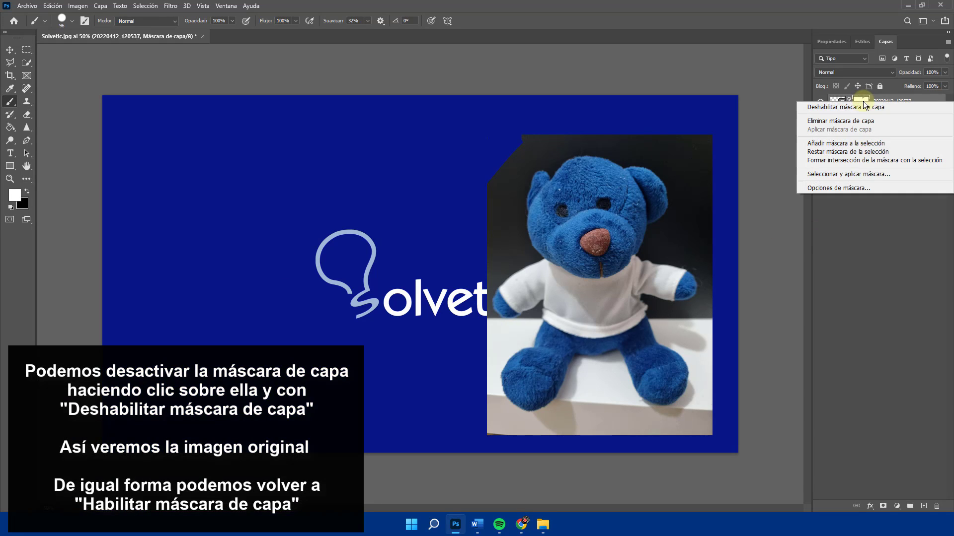
{"action": "left_click", "coordinate": [836, 108]}
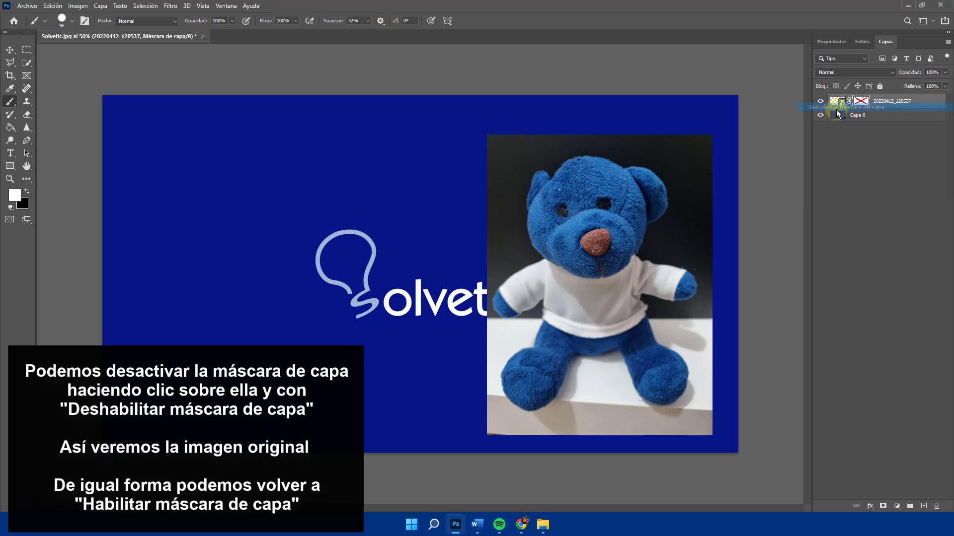
{"action": "right_click", "coordinate": [862, 102]}
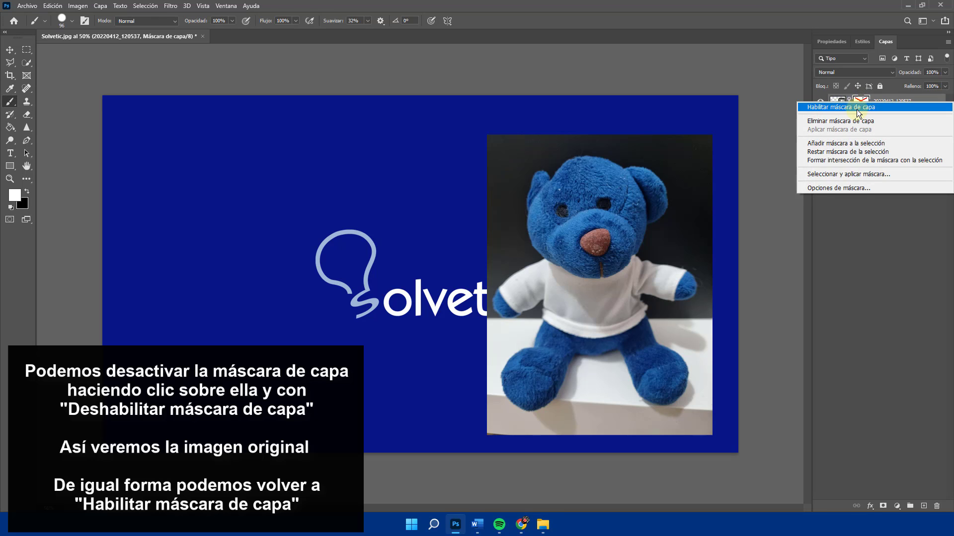
{"action": "left_click", "coordinate": [844, 107]}
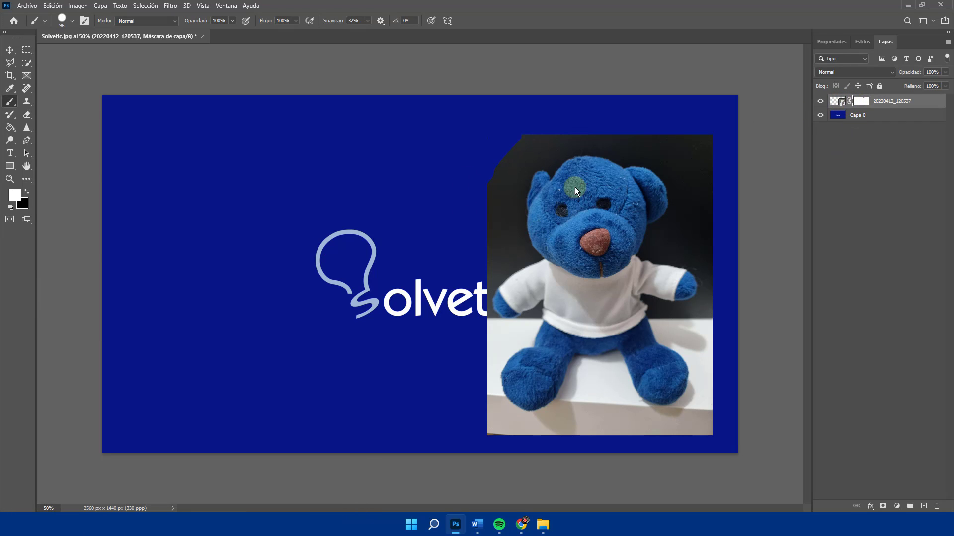
Try hiding spots on the bear's head with black brush dabs on the mask, and undo the dabs
{"action": "left_click", "coordinate": [27, 191]}
{"action": "mouse_move", "coordinate": [565, 165]}
{"action": "left_mouse_down"}
{"action": "mouse_move", "coordinate": [540, 135]}
{"action": "mouse_move", "coordinate": [525, 177]}
{"action": "mouse_move", "coordinate": [619, 197]}
{"action": "left_mouse_up"}
{"action": "left_click", "coordinate": [541, 199]}
{"action": "left_click", "coordinate": [568, 198]}
{"action": "left_click", "coordinate": [896, 106]}
{"action": "left_click", "coordinate": [10, 50]}
{"action": "key", "text": "ctrl+z"}
{"action": "key", "text": "ctrl+z"}
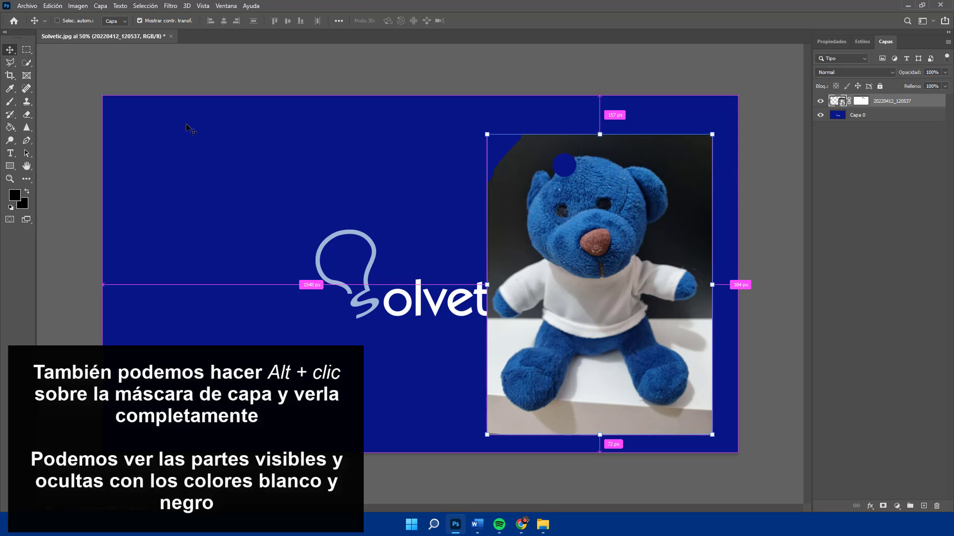
Paint a soft black stroke over the bear's ear on the layer mask, and view the mask on its own
{"action": "left_click", "coordinate": [11, 103]}
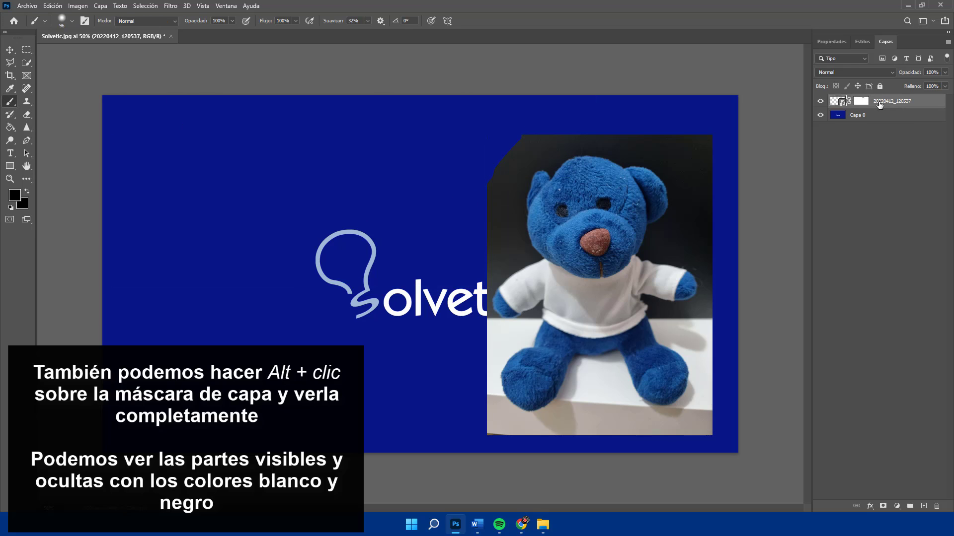
{"action": "left_click", "coordinate": [860, 101]}
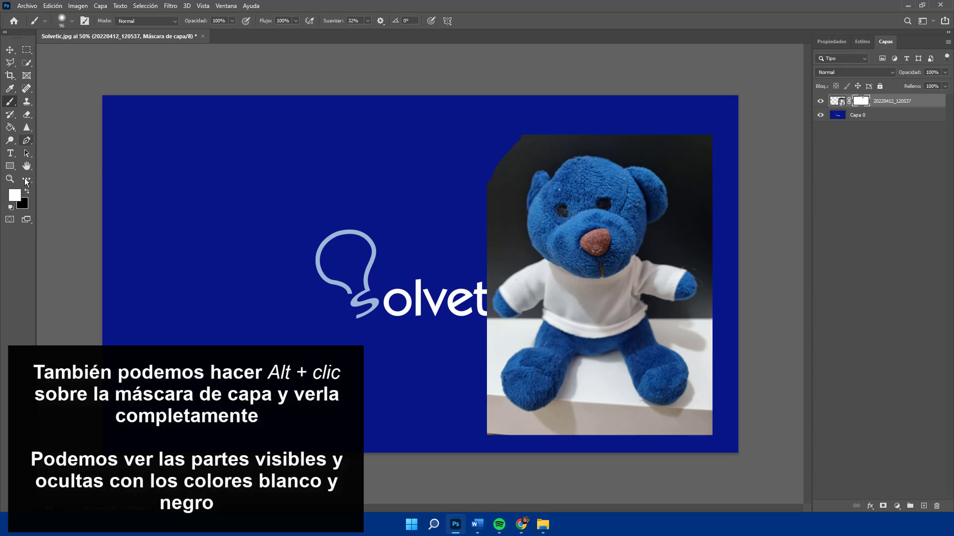
{"action": "left_click", "coordinate": [27, 191]}
{"action": "left_click_drag", "start_coordinate": [540, 177], "coordinate": [556, 195]}
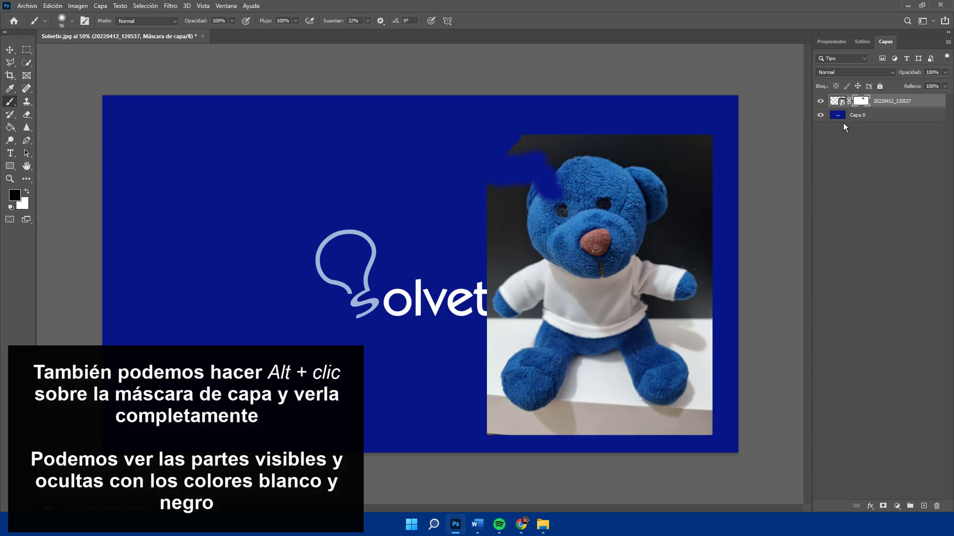
{"action": "left_click", "coordinate": [863, 102], "text": "alt"}
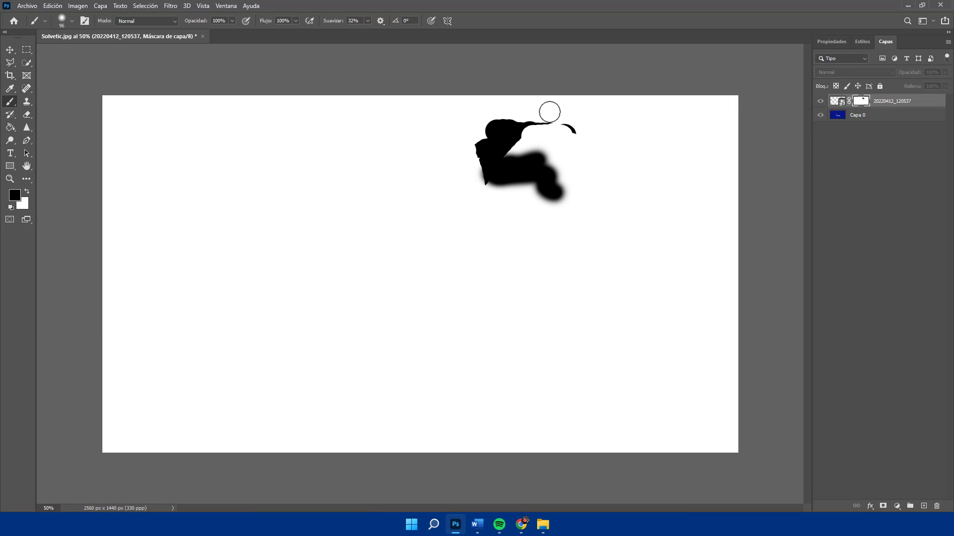
{"action": "left_click", "coordinate": [855, 103], "text": "alt"}
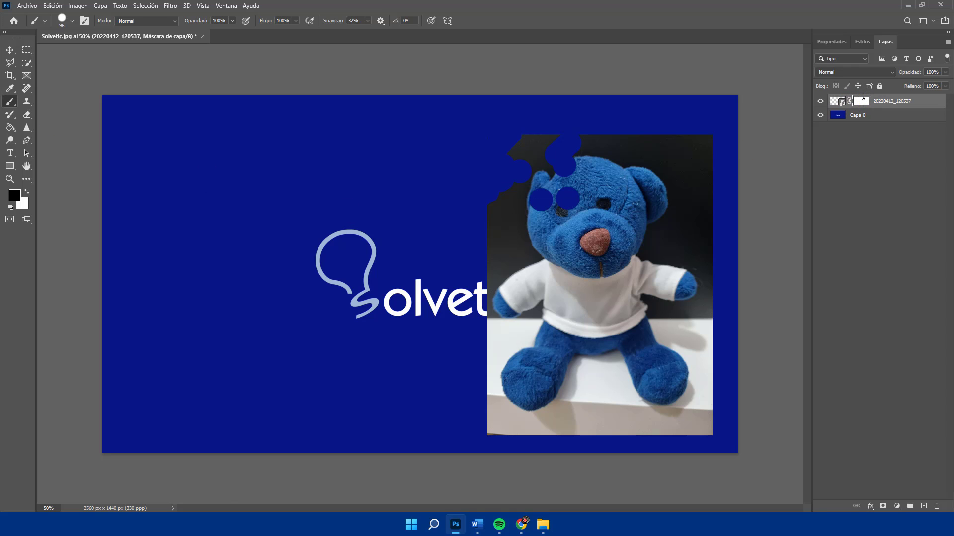
Move the bear photo with its linked mask over the Solvetic logo and back to the right side of the canvas
{"action": "left_click", "coordinate": [15, 50]}
{"action": "left_click", "coordinate": [839, 101]}
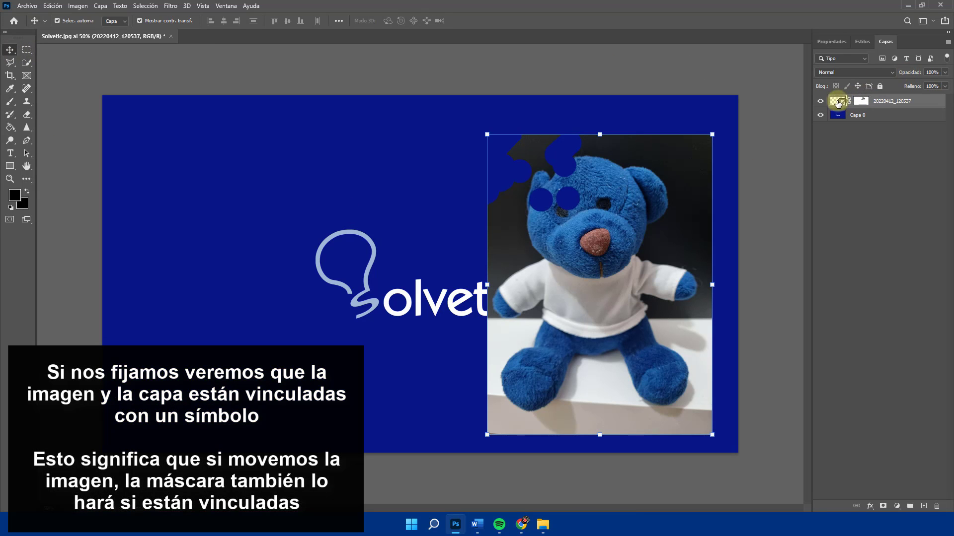
{"action": "left_click", "coordinate": [642, 262]}
{"action": "left_click_drag", "start_coordinate": [643, 261], "coordinate": [449, 250]}
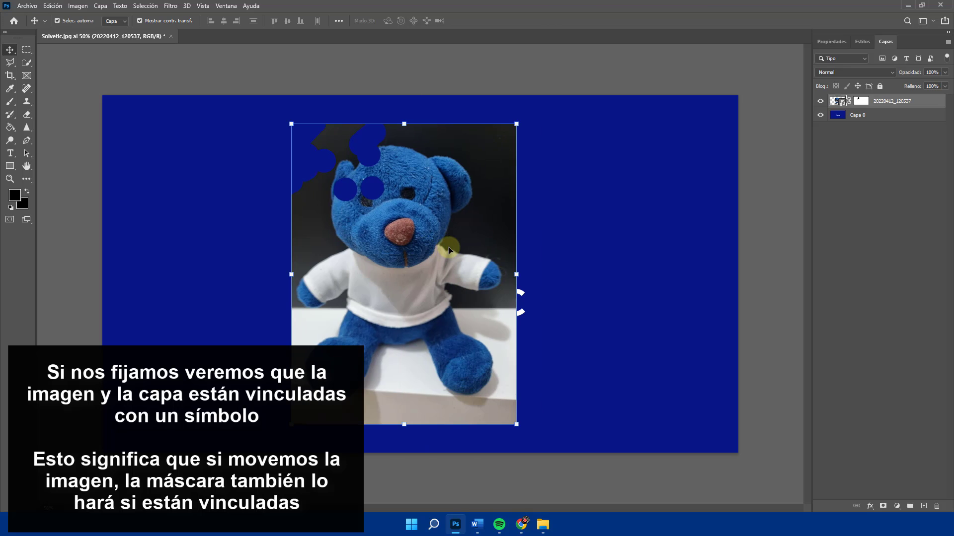
{"action": "left_click", "coordinate": [859, 104]}
{"action": "left_click_drag", "start_coordinate": [492, 285], "coordinate": [583, 222]}
{"action": "left_click", "coordinate": [849, 102]}
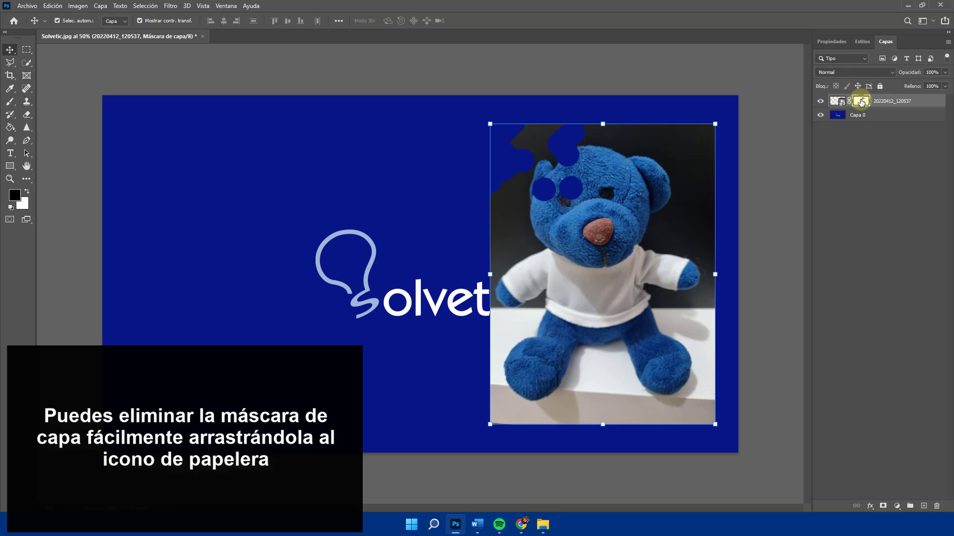
Delete the layer mask from the bear photo layer and deselect the layer
{"action": "left_click", "coordinate": [886, 350]}
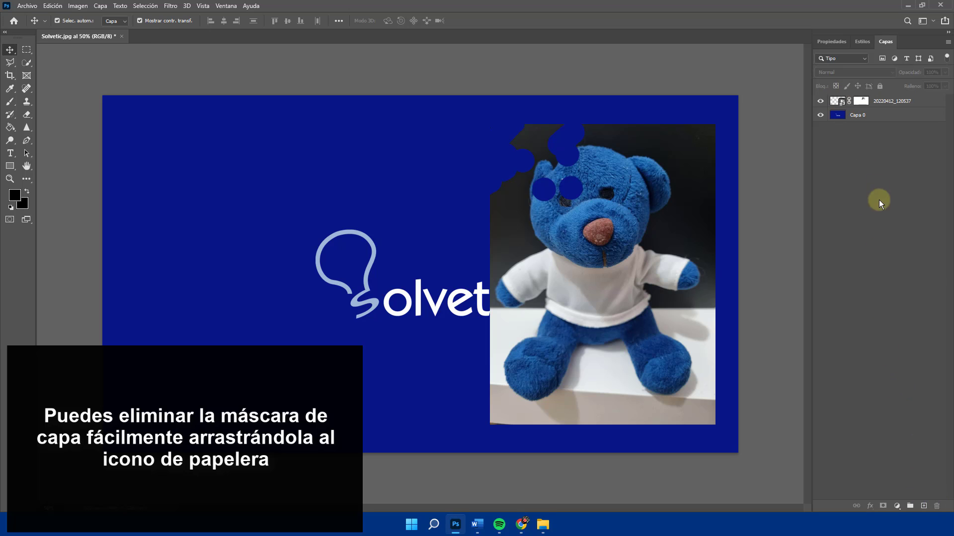
{"action": "left_click_drag", "start_coordinate": [861, 102], "coordinate": [938, 506]}
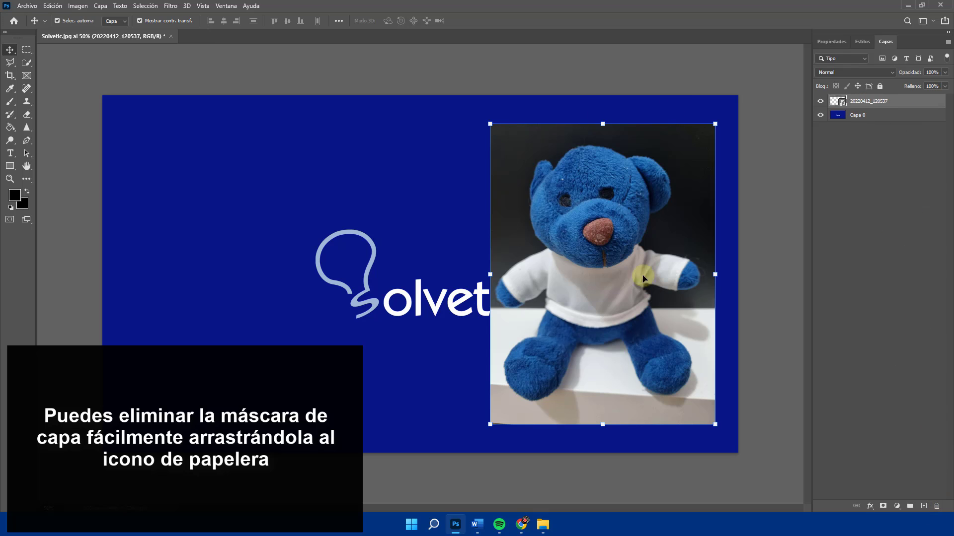
{"action": "left_click", "coordinate": [576, 81]}
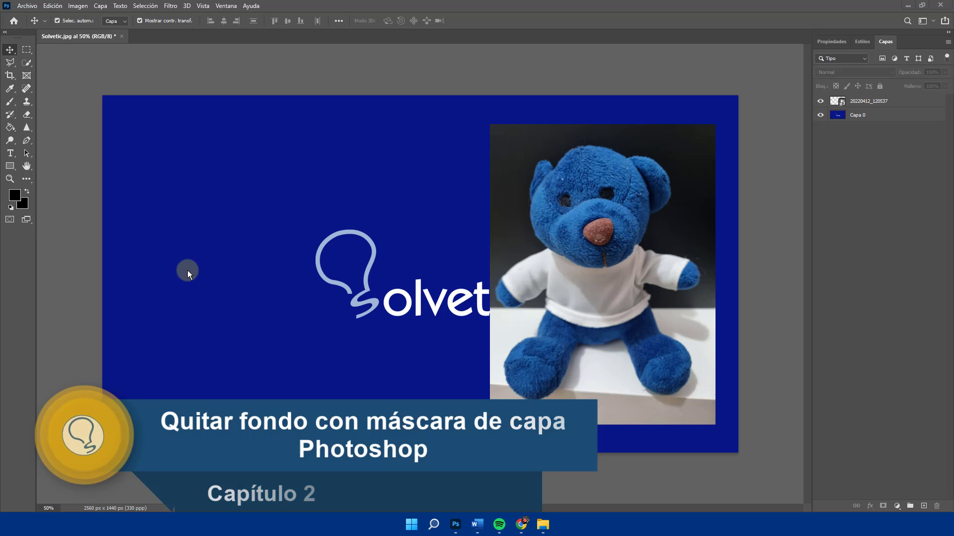
Select the bear with Select Subject and add a layer mask from the selection to remove the photo's background
{"action": "left_click", "coordinate": [617, 214]}
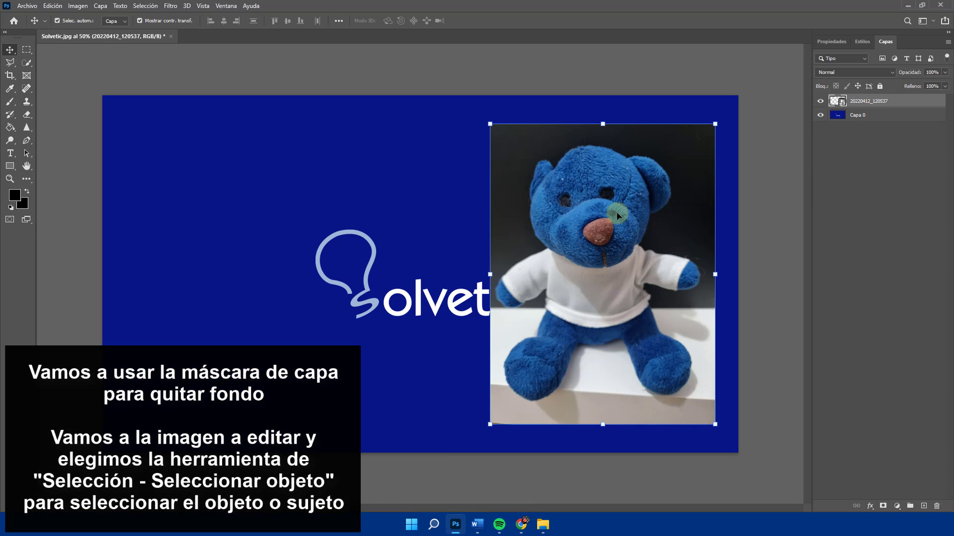
{"action": "left_click", "coordinate": [27, 64]}
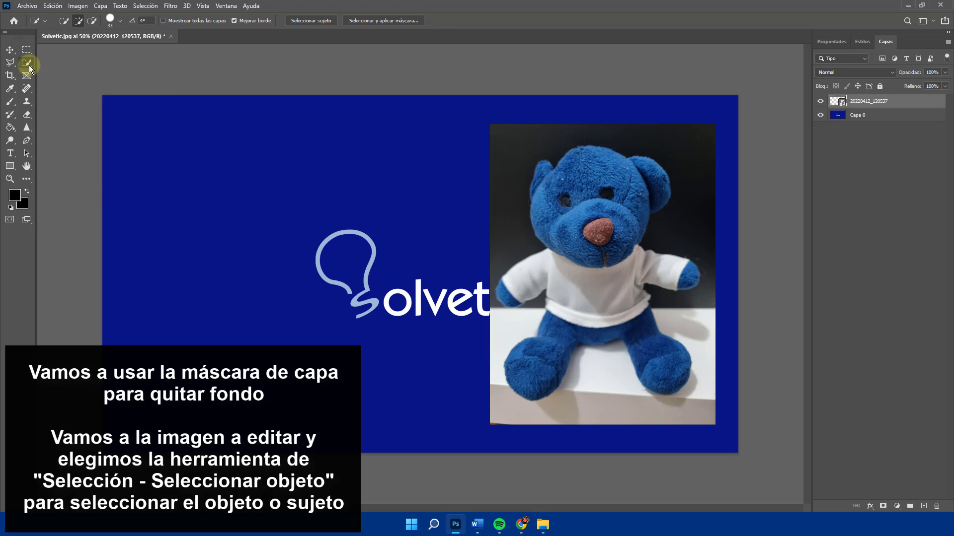
{"action": "left_click", "coordinate": [305, 21]}
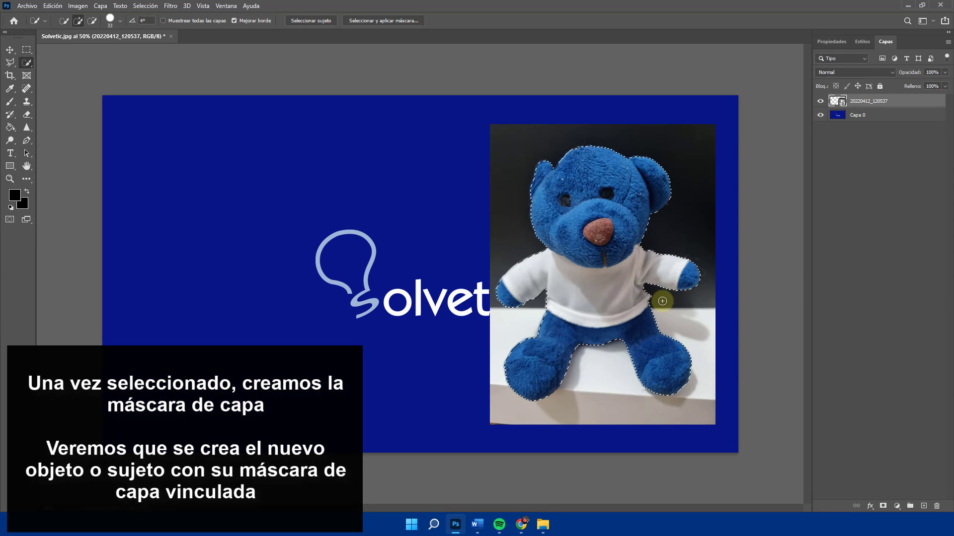
{"action": "left_click", "coordinate": [882, 506]}
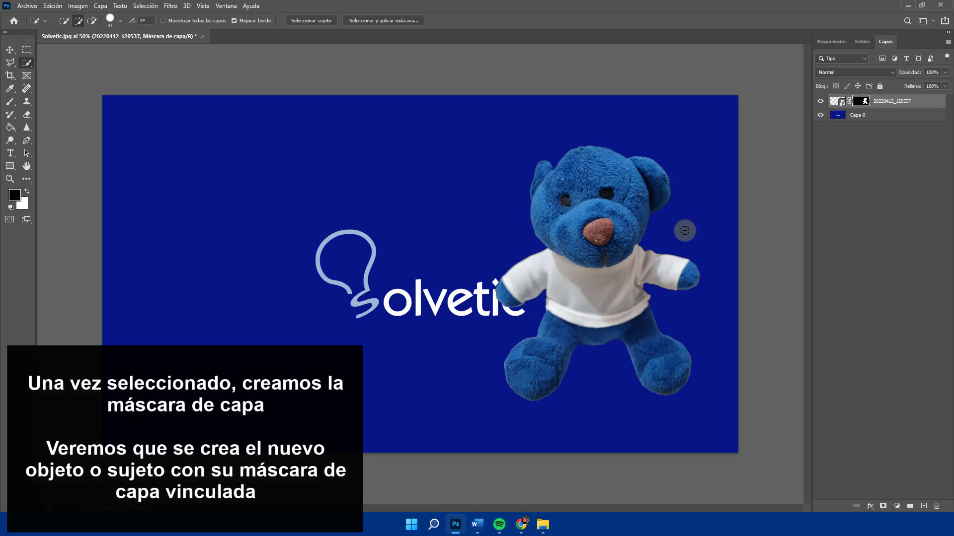
Move the cut-out bear left over the logo and scale it up to about 132%
{"action": "left_click", "coordinate": [10, 49]}
{"action": "left_click_drag", "start_coordinate": [566, 232], "coordinate": [312, 219]}
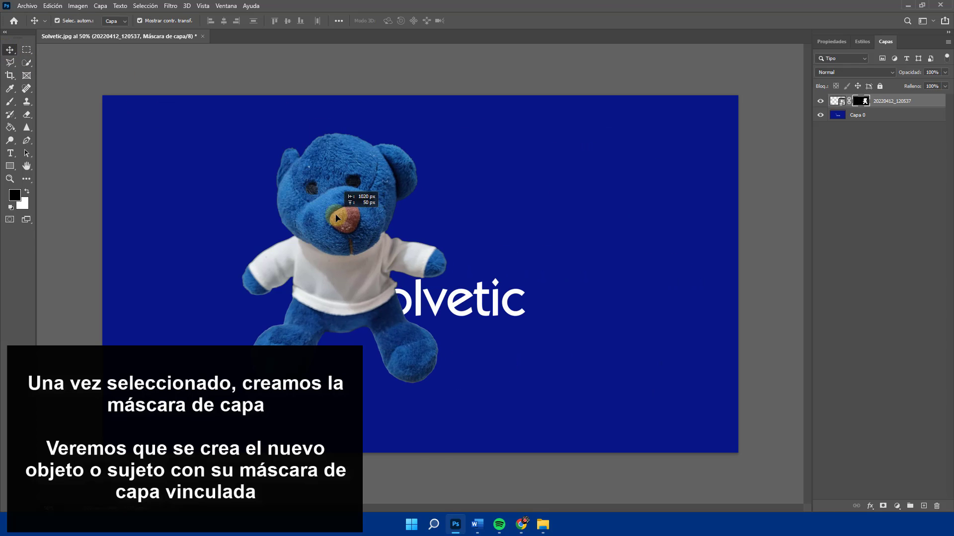
{"action": "left_click_drag", "start_coordinate": [463, 262], "coordinate": [531, 278]}
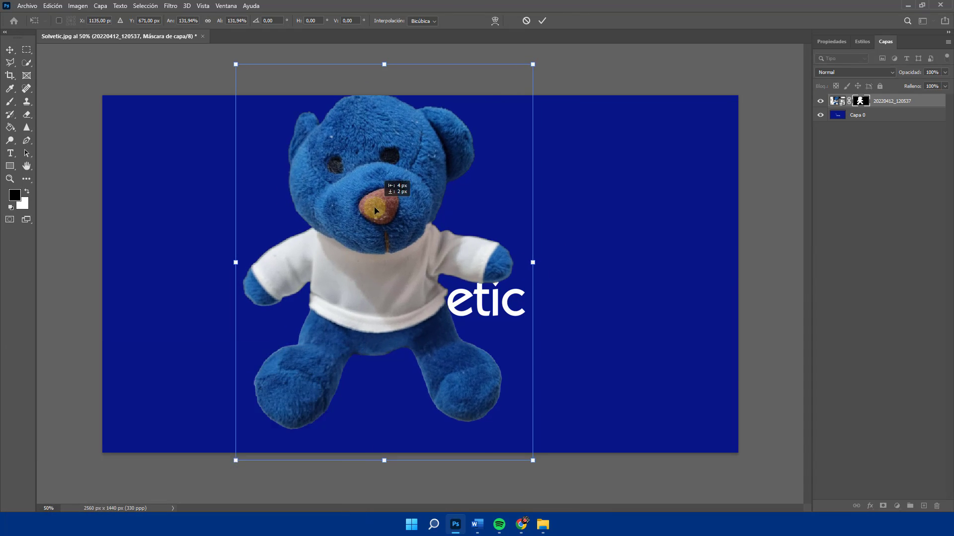
{"action": "left_click_drag", "start_coordinate": [388, 186], "coordinate": [386, 202]}
{"action": "double_click", "coordinate": [352, 209]}
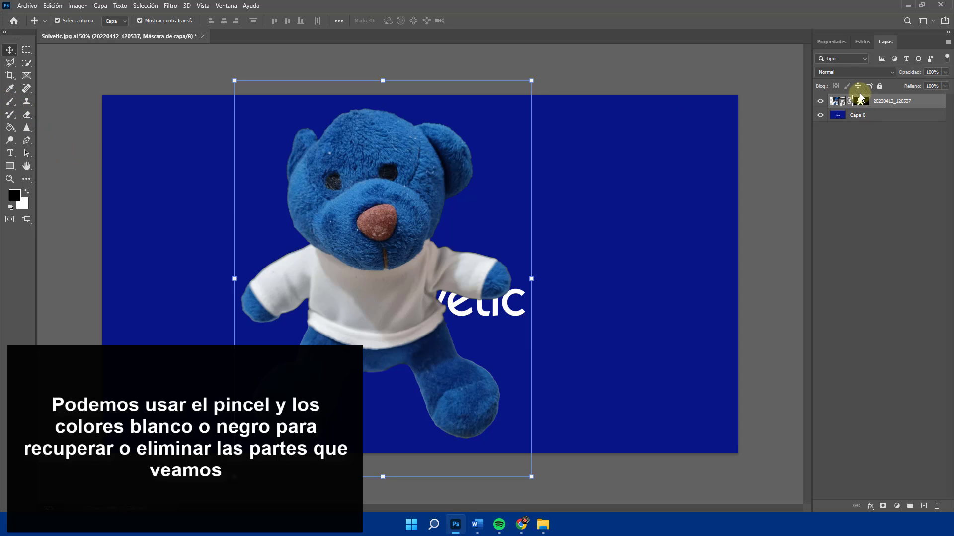
Paint black with the Brush on the mask to hide part of the left edge of the bear's head
{"action": "left_click", "coordinate": [10, 101]}
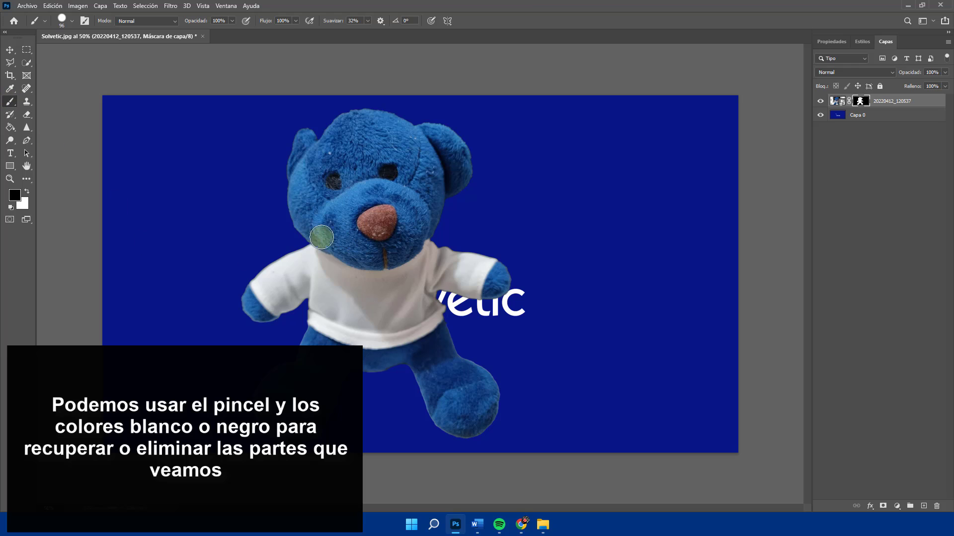
{"action": "mouse_move", "coordinate": [321, 238]}
{"action": "left_mouse_down"}
{"action": "mouse_move", "coordinate": [293, 222]}
{"action": "mouse_move", "coordinate": [285, 183]}
{"action": "mouse_move", "coordinate": [304, 237]}
{"action": "left_mouse_up"}
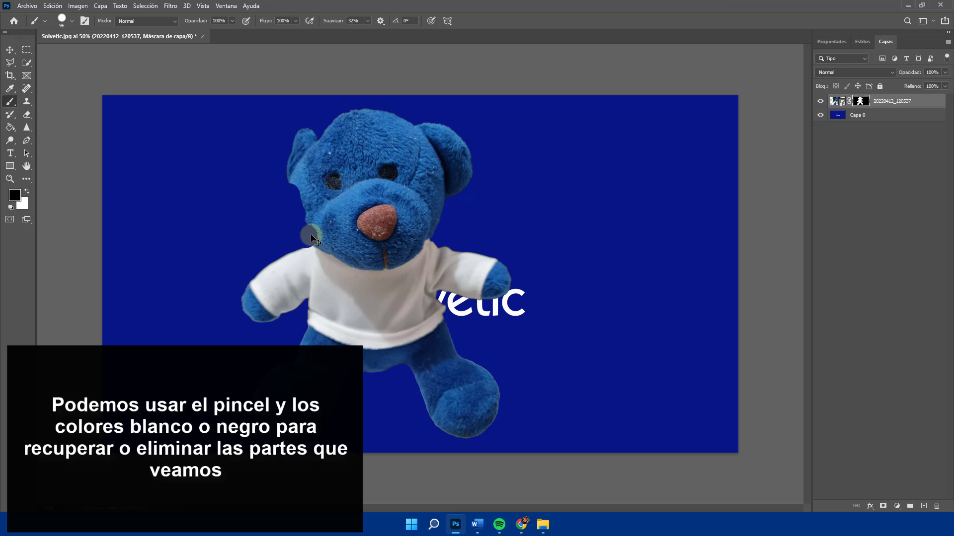
Undo the mask stroke on the bear's head and fade the outer edge of its left foot with a softer black brush
{"action": "key", "text": "ctrl+z"}
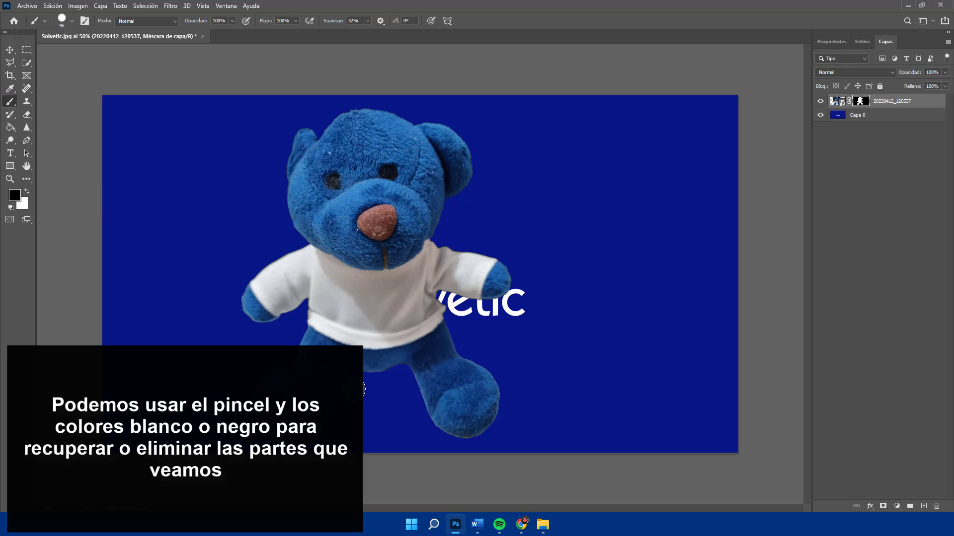
{"action": "right_click", "coordinate": [341, 409]}
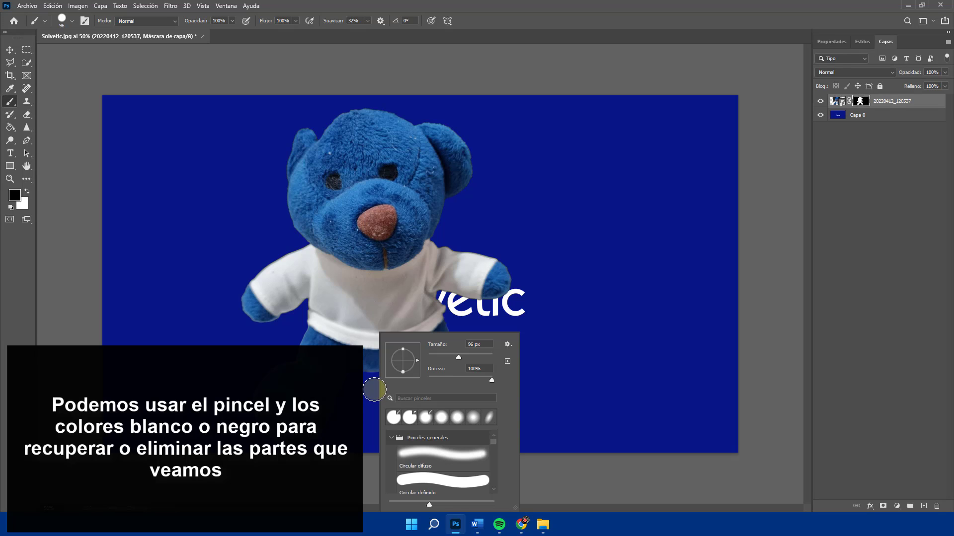
{"action": "left_click", "coordinate": [432, 375]}
{"action": "left_click", "coordinate": [329, 430]}
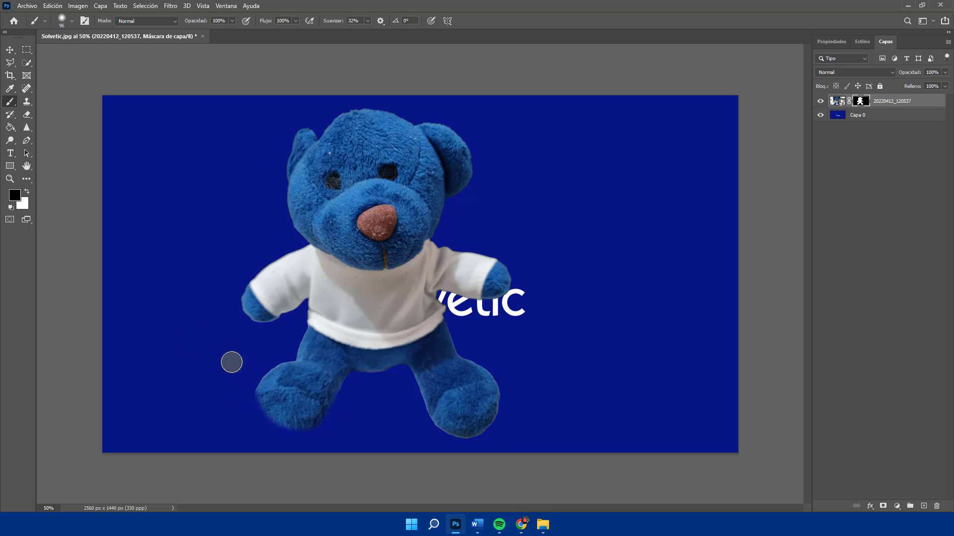
Switch the brush color to white and paint on the mask to restore the faded edges of the bear's feet
{"action": "left_click", "coordinate": [26, 192]}
{"action": "mouse_move", "coordinate": [253, 391]}
{"action": "left_mouse_down"}
{"action": "mouse_move", "coordinate": [277, 418]}
{"action": "mouse_move", "coordinate": [325, 416]}
{"action": "mouse_move", "coordinate": [247, 429]}
{"action": "mouse_move", "coordinate": [247, 414]}
{"action": "mouse_move", "coordinate": [363, 420]}
{"action": "mouse_move", "coordinate": [364, 392]}
{"action": "mouse_move", "coordinate": [337, 419]}
{"action": "mouse_move", "coordinate": [365, 379]}
{"action": "mouse_move", "coordinate": [350, 378]}
{"action": "mouse_move", "coordinate": [428, 365]}
{"action": "mouse_move", "coordinate": [417, 372]}
{"action": "mouse_move", "coordinate": [439, 436]}
{"action": "mouse_move", "coordinate": [416, 393]}
{"action": "mouse_move", "coordinate": [452, 426]}
{"action": "mouse_move", "coordinate": [483, 402]}
{"action": "left_mouse_up"}
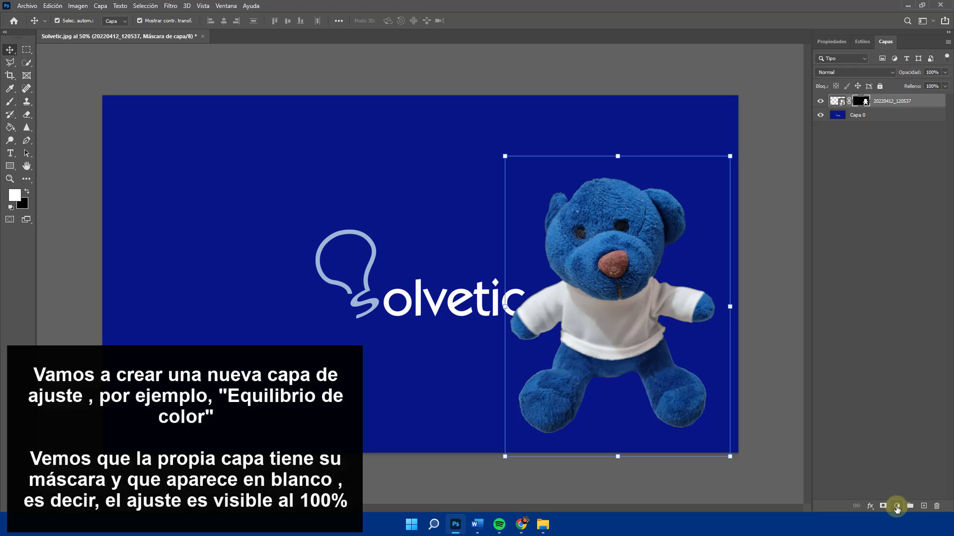
Add an Equilibrio de color (Color Balance) adjustment layer above the bear photo layer and display it in the layer stack
{"action": "left_click", "coordinate": [896, 507]}
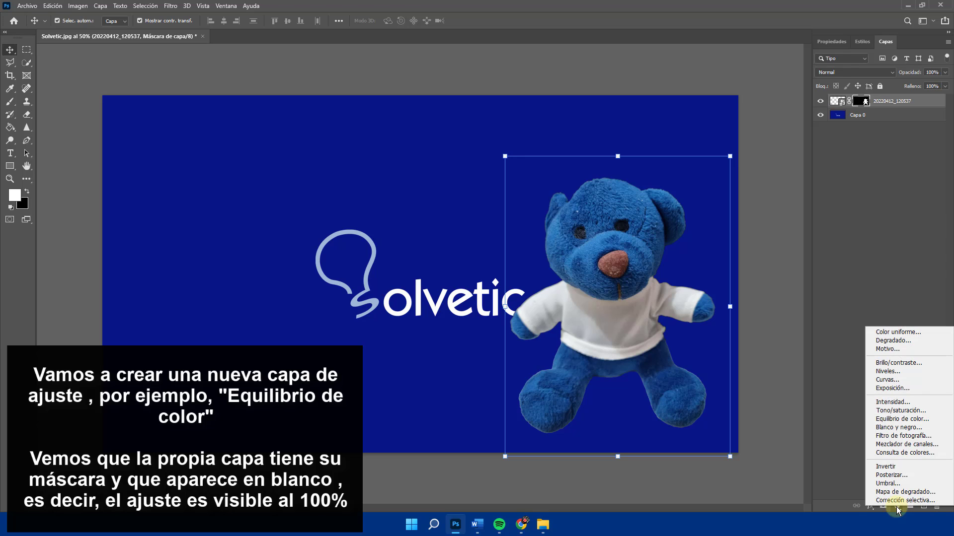
{"action": "left_click", "coordinate": [899, 420]}
{"action": "left_click", "coordinate": [884, 41]}
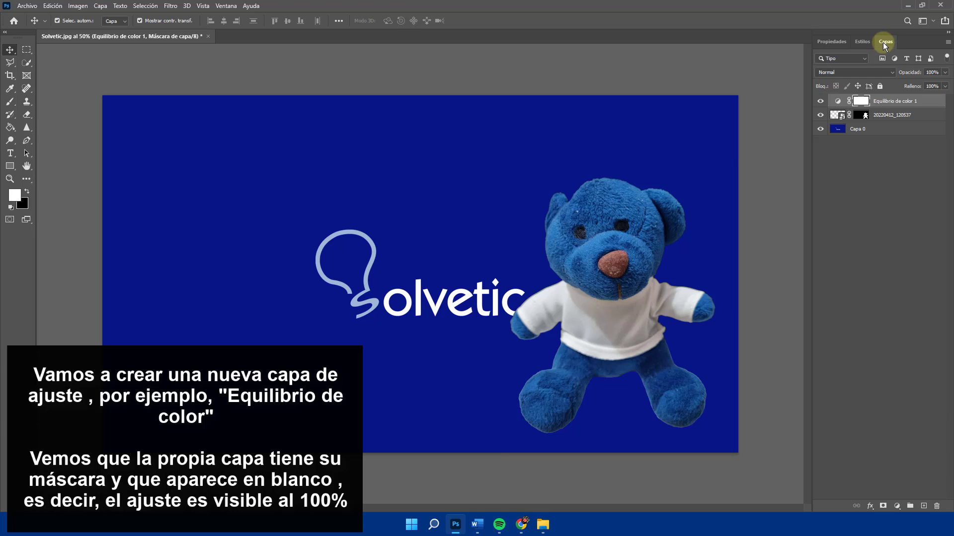
Set the adjustment's midtones to -62 on the cyan-red range and shift the magenta-green range toward green
{"action": "left_click", "coordinate": [837, 42]}
{"action": "mouse_move", "coordinate": [866, 98]}
{"action": "left_mouse_down"}
{"action": "mouse_move", "coordinate": [838, 99]}
{"action": "mouse_move", "coordinate": [878, 113]}
{"action": "left_mouse_up"}
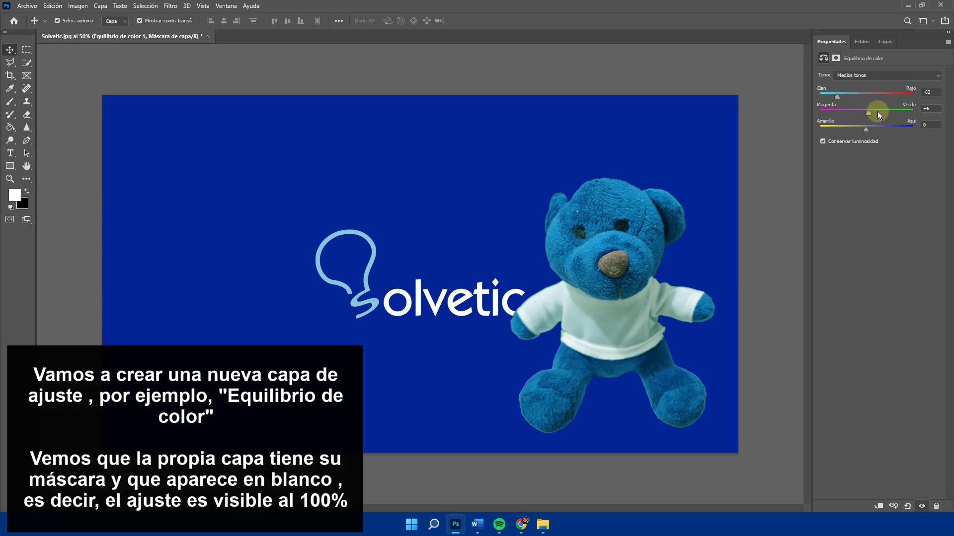